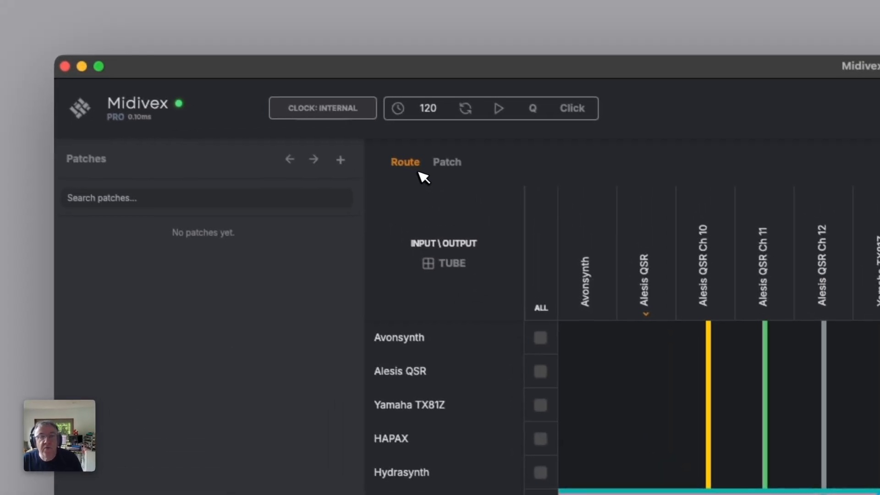
- Show the patch view and set effects to act on patches in the setup options
{"action": "left_click", "coordinate": [459, 166]}
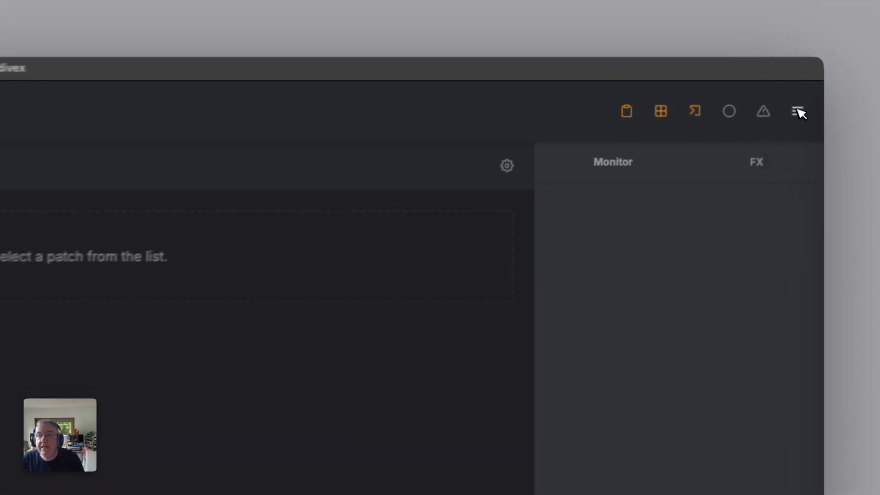
{"action": "left_click", "coordinate": [811, 81]}
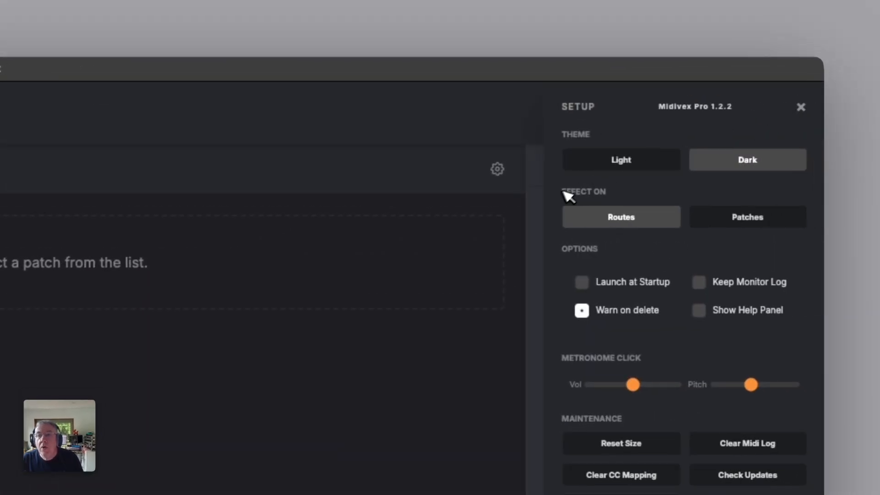
{"action": "left_click", "coordinate": [746, 219]}
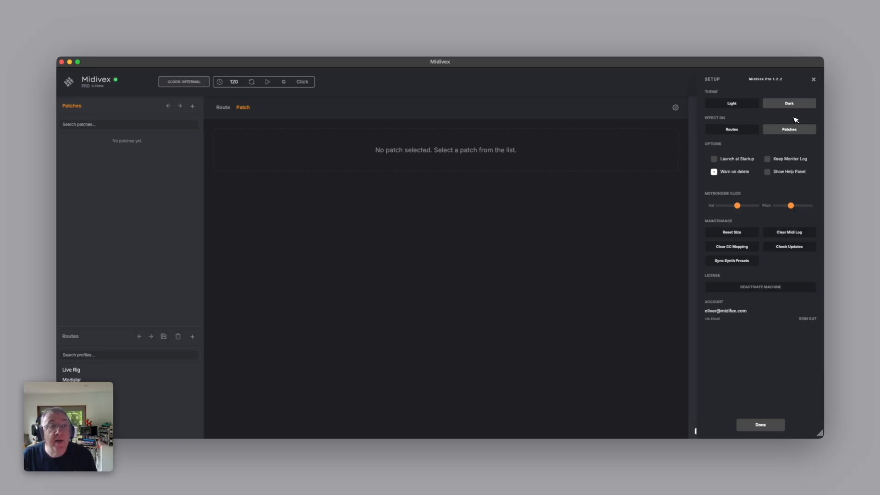
{"action": "left_click", "coordinate": [813, 81]}
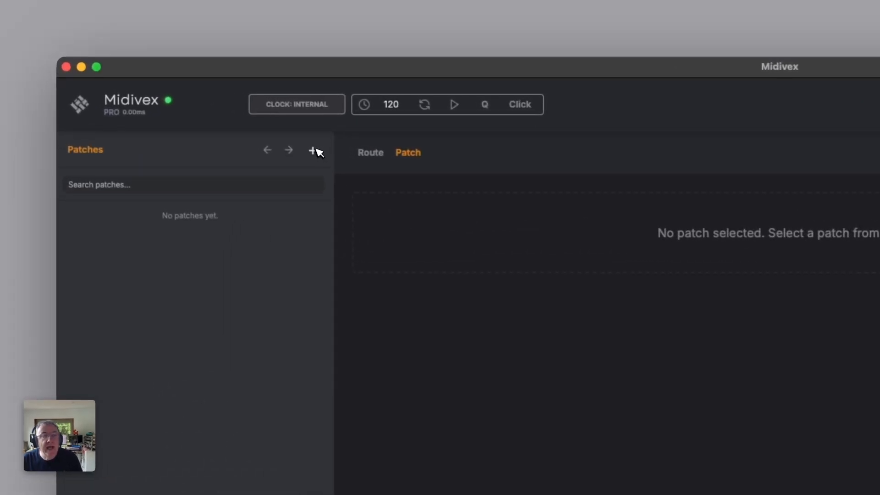
- Create a new patch and rename it Song 1
{"action": "left_click", "coordinate": [313, 151]}
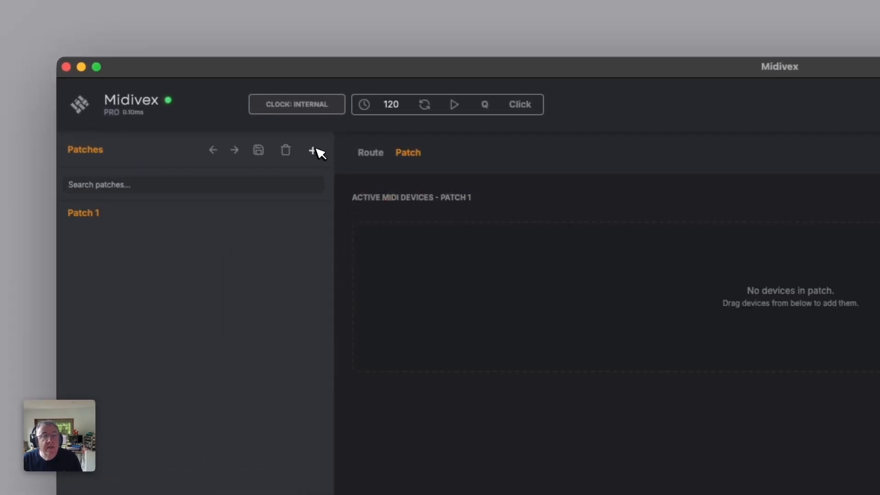
{"action": "double_click", "coordinate": [82, 213]}
{"action": "type", "text": "Song"}
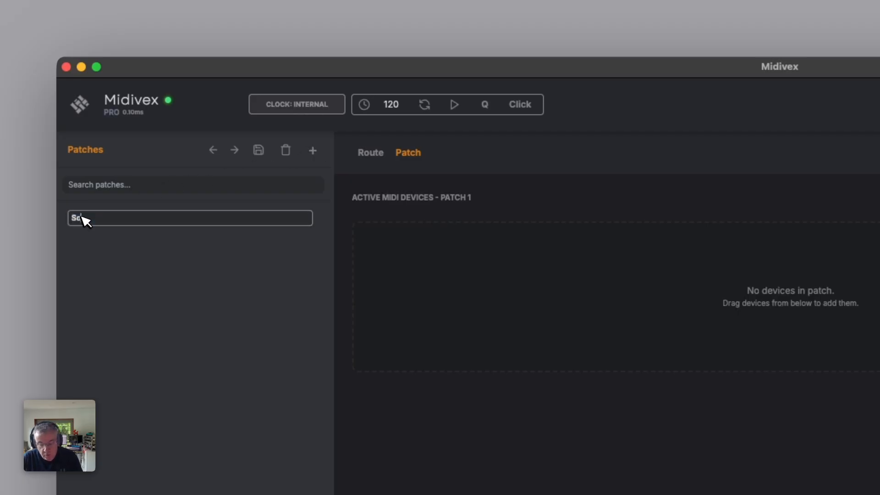
{"action": "type", "text": " 1"}
{"action": "key", "text": "Return"}
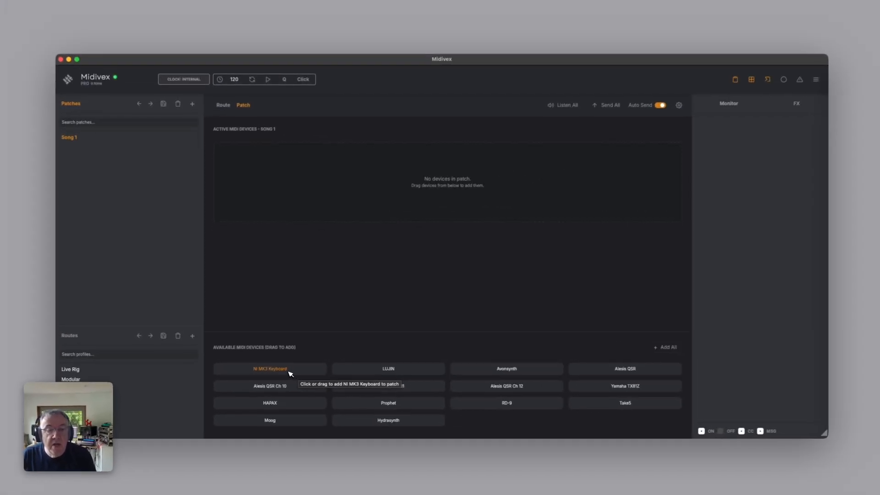
- Add the NI MK3 Keyboard and the Prophet to Song 1's active MIDI devices
{"action": "left_click_drag", "start_coordinate": [325, 347], "coordinate": [333, 81]}
{"action": "left_click_drag", "start_coordinate": [295, 182], "coordinate": [298, 176]}
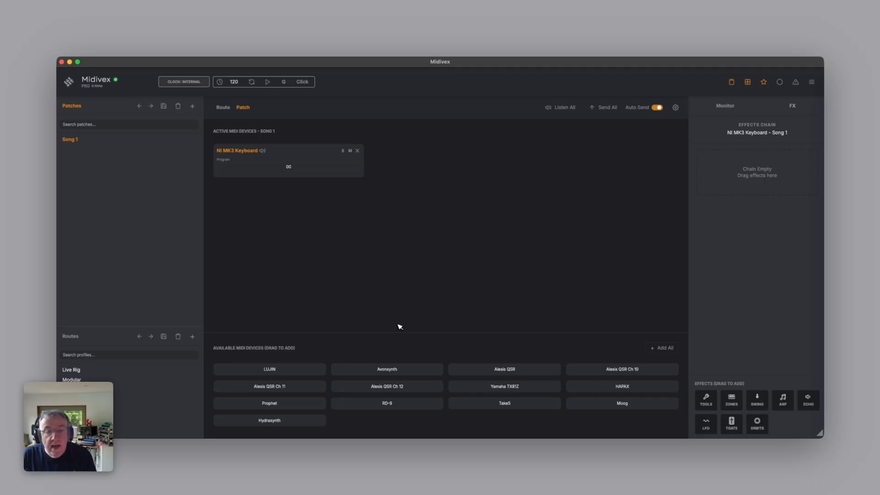
{"action": "left_click_drag", "start_coordinate": [298, 404], "coordinate": [470, 165]}
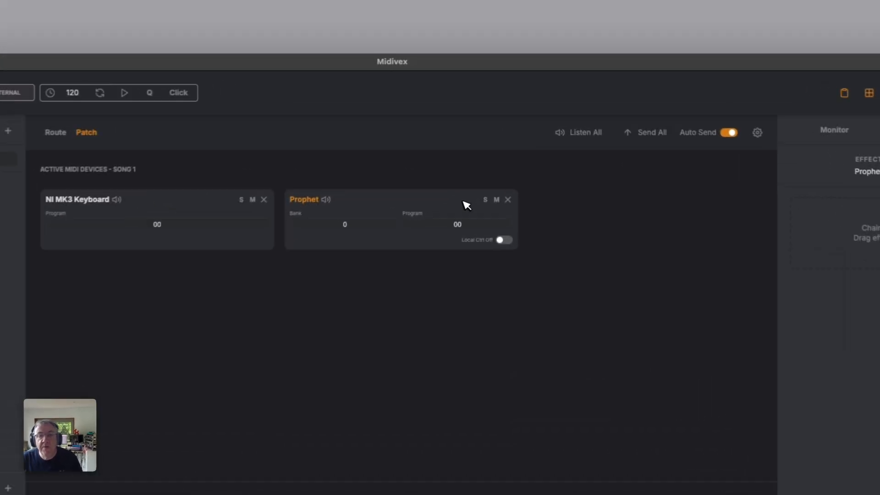
- Solo the Prophet, set its bank to 4 with program 00, and release the solo
{"action": "left_click", "coordinate": [484, 199]}
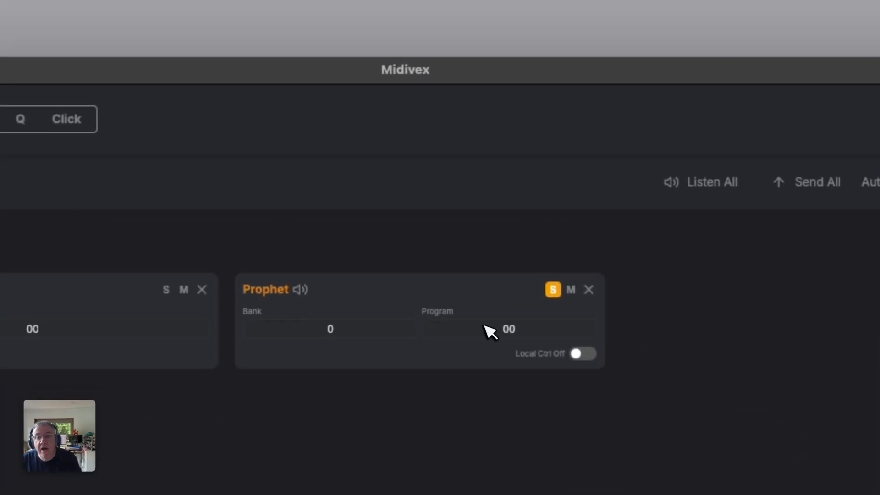
{"action": "left_click_drag", "start_coordinate": [512, 330], "coordinate": [508, 287]}
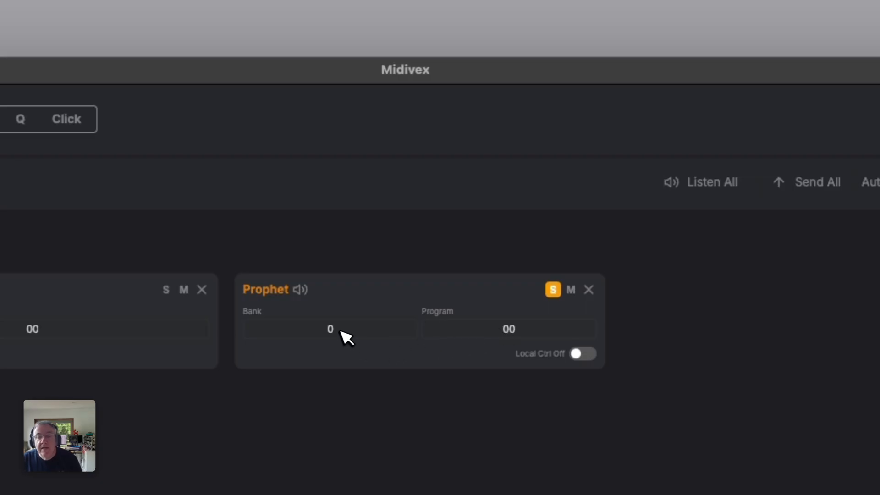
{"action": "left_click_drag", "start_coordinate": [339, 332], "coordinate": [338, 307]}
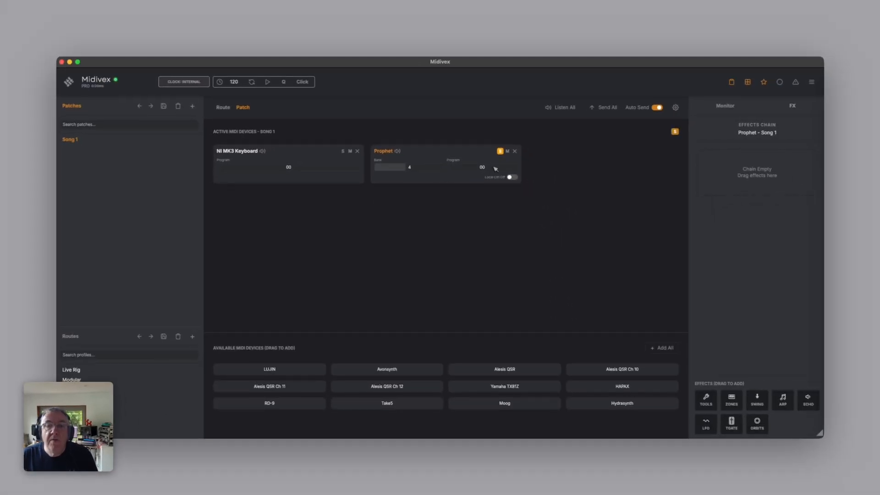
{"action": "left_click", "coordinate": [502, 151]}
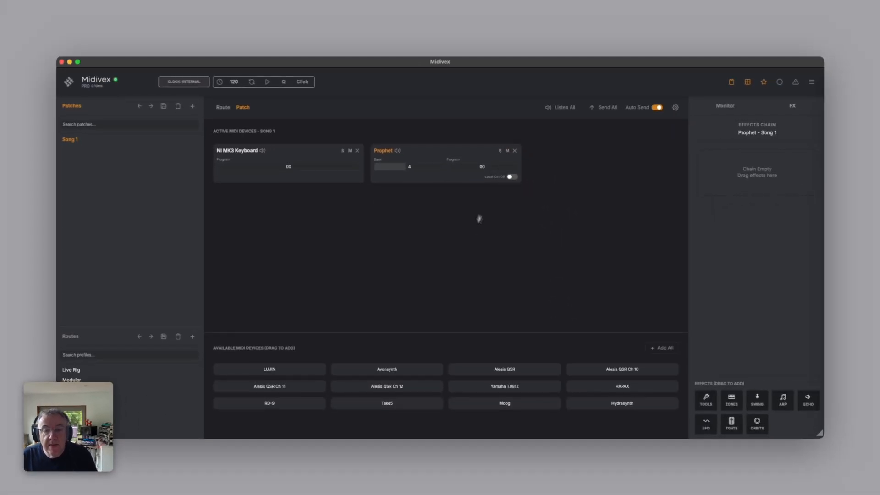
- Add the Take5 to Song 1's active MIDI devices and solo it
{"action": "left_click_drag", "start_coordinate": [394, 406], "coordinate": [598, 163]}
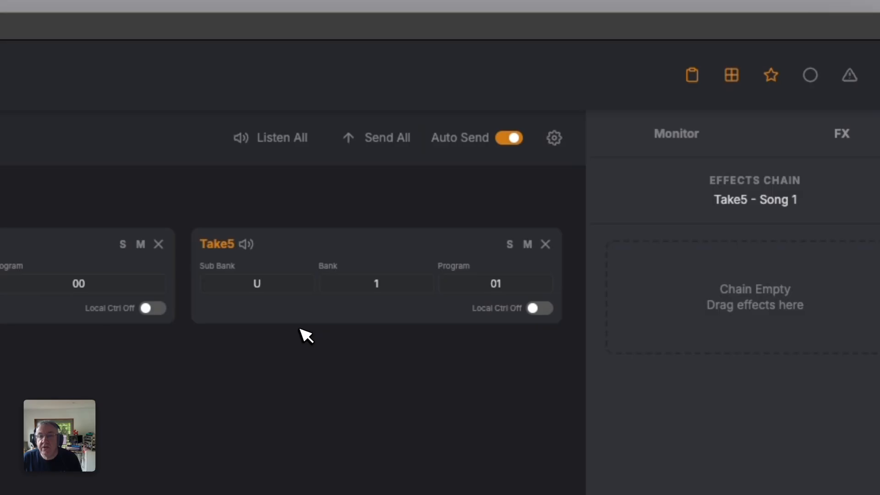
{"action": "left_click", "coordinate": [511, 243]}
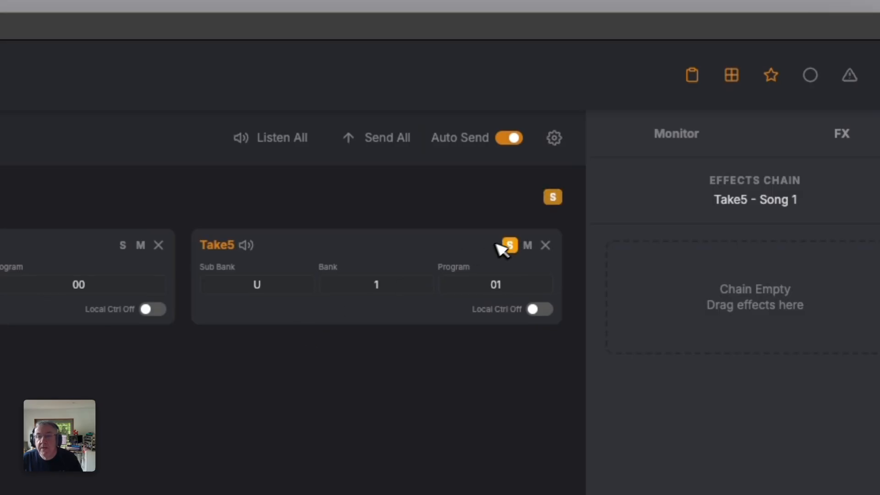
{"action": "left_click", "coordinate": [476, 257]}
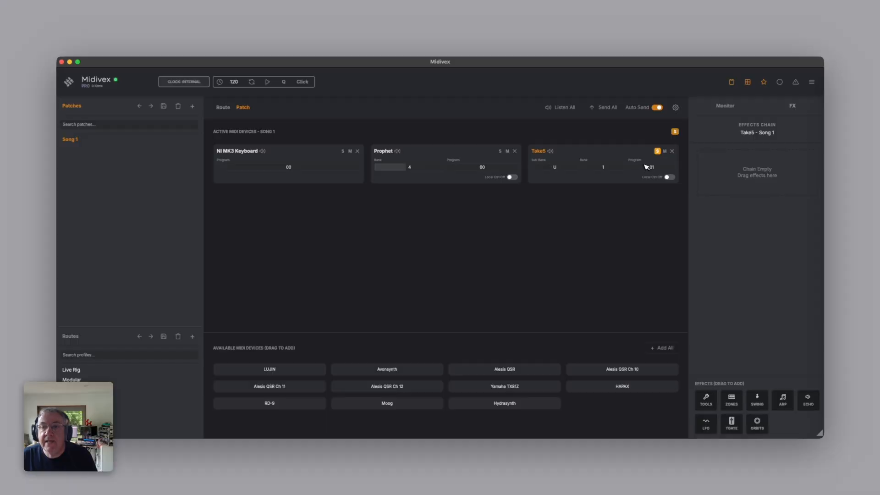
- Look through the synth presets offered for the Prophet 6 in the device settings, keep Prophet-6, and close the settings
{"action": "left_click", "coordinate": [675, 108]}
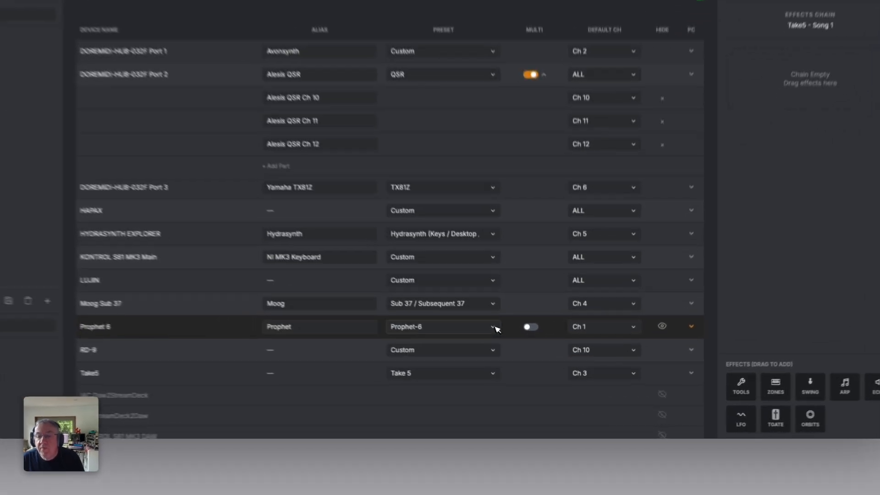
{"action": "left_click", "coordinate": [525, 356]}
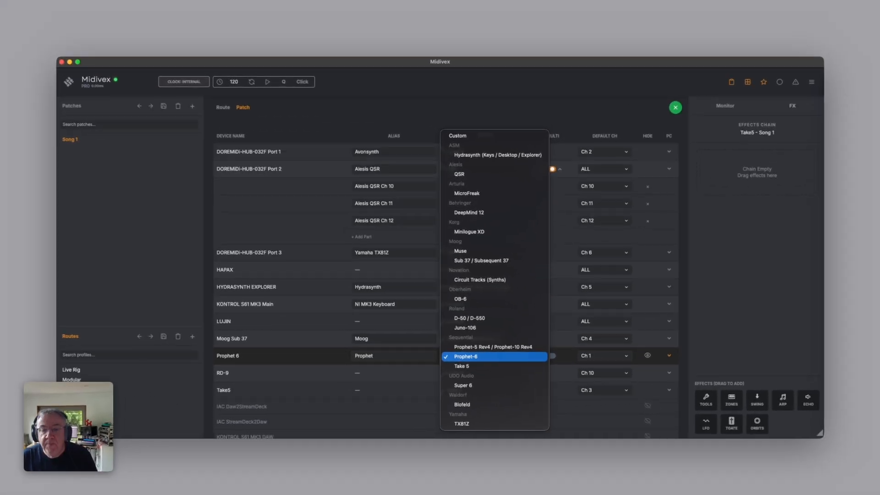
{"action": "left_click", "coordinate": [493, 322]}
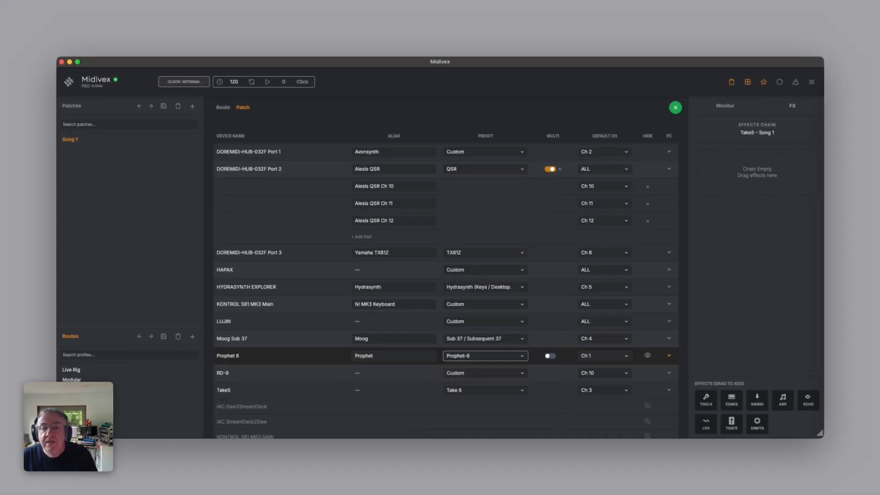
{"action": "left_click", "coordinate": [674, 108]}
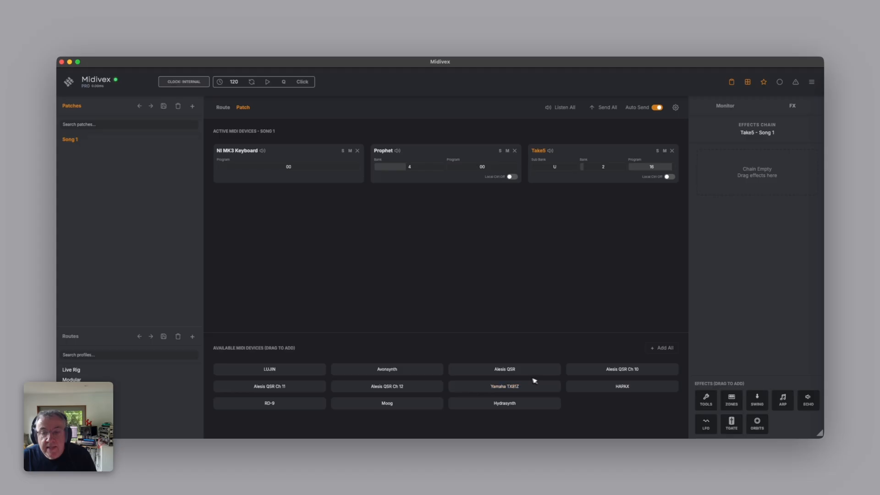
- Add the Hydrasynth to Song 1's active devices, solo it, and set it to bank A, program 12
{"action": "left_click_drag", "start_coordinate": [523, 401], "coordinate": [305, 215]}
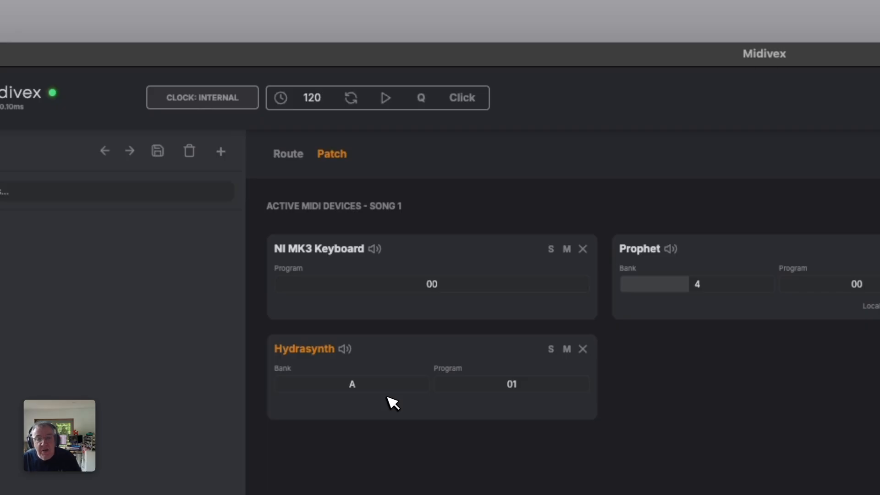
{"action": "left_click", "coordinate": [550, 349]}
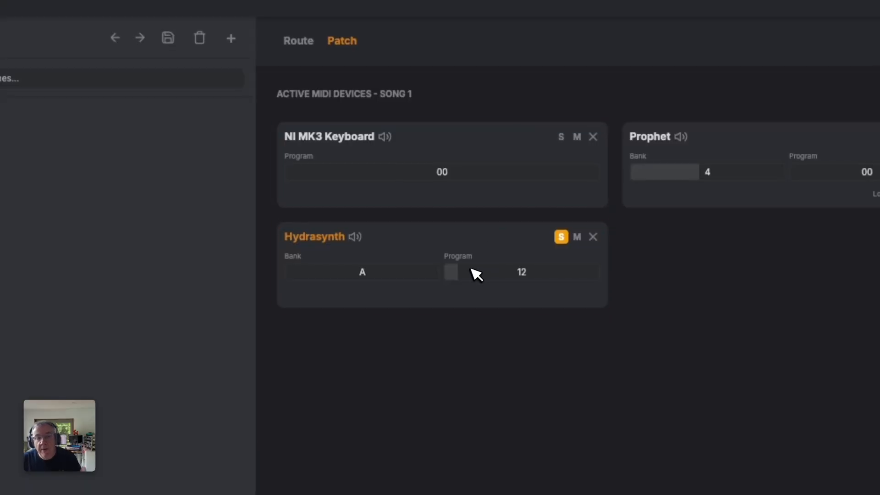
{"action": "left_click_drag", "start_coordinate": [379, 273], "coordinate": [371, 252]}
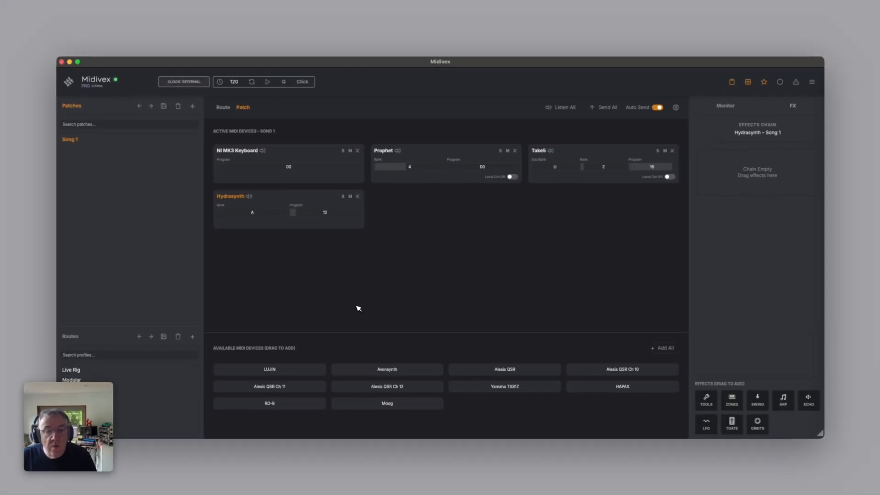
- Add the Moog to Song 1 and, while it is soloed, set it to bank 10, program 04
{"action": "left_click_drag", "start_coordinate": [390, 402], "coordinate": [468, 200]}
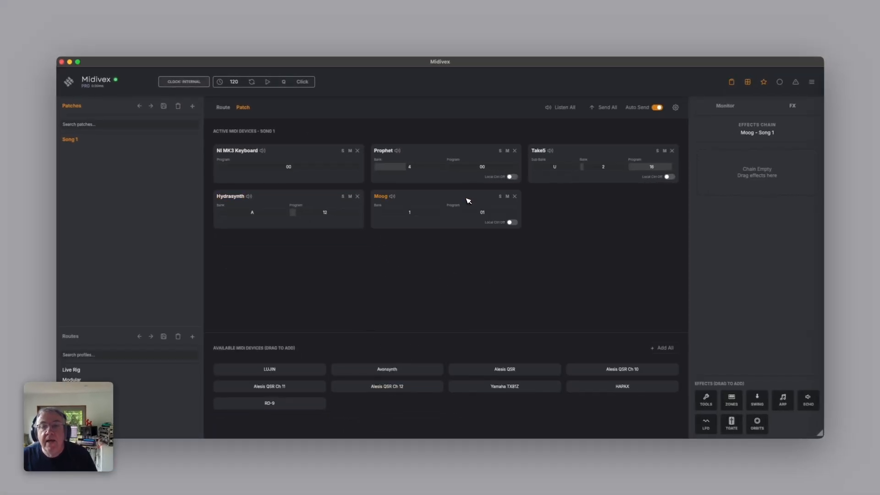
{"action": "left_click", "coordinate": [501, 197]}
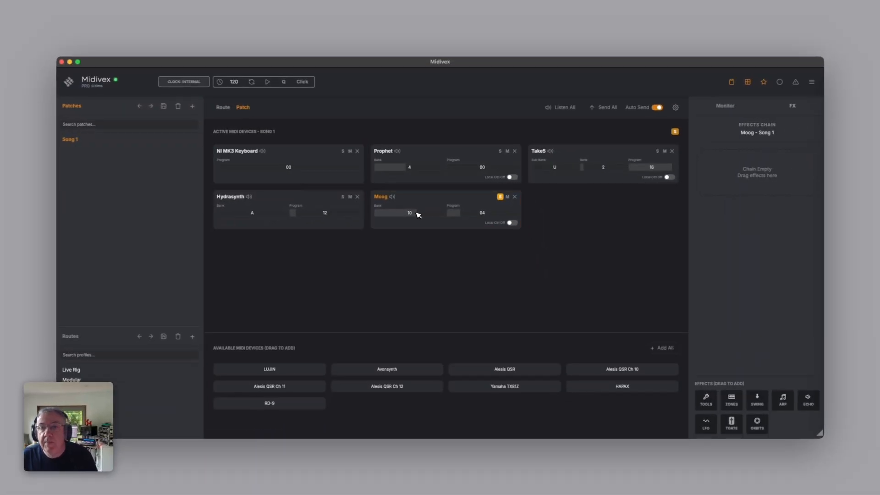
{"action": "left_click", "coordinate": [500, 196]}
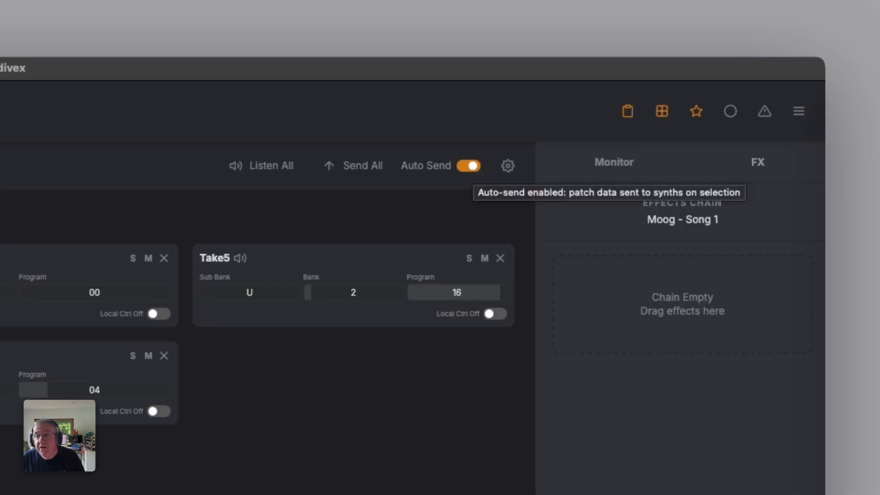
- Switch Auto Send off and back on, and enable Listen All for the devices in Song 1
{"action": "left_click", "coordinate": [468, 166]}
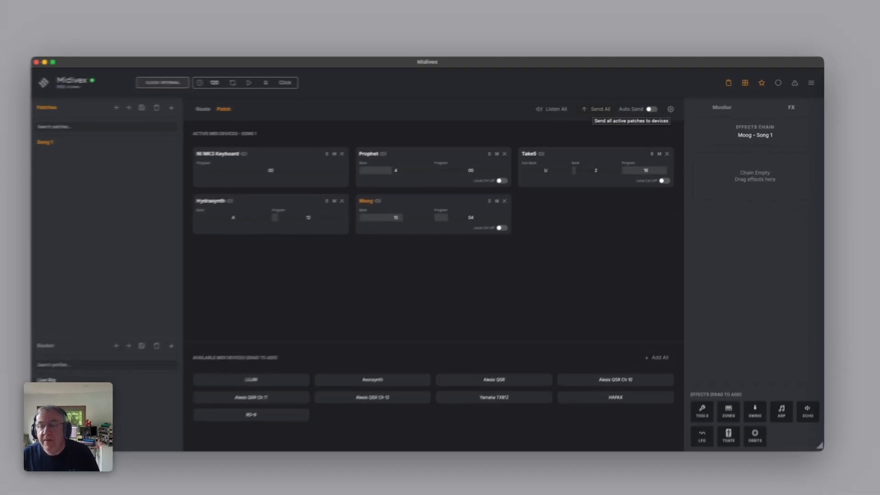
{"action": "left_click", "coordinate": [658, 108]}
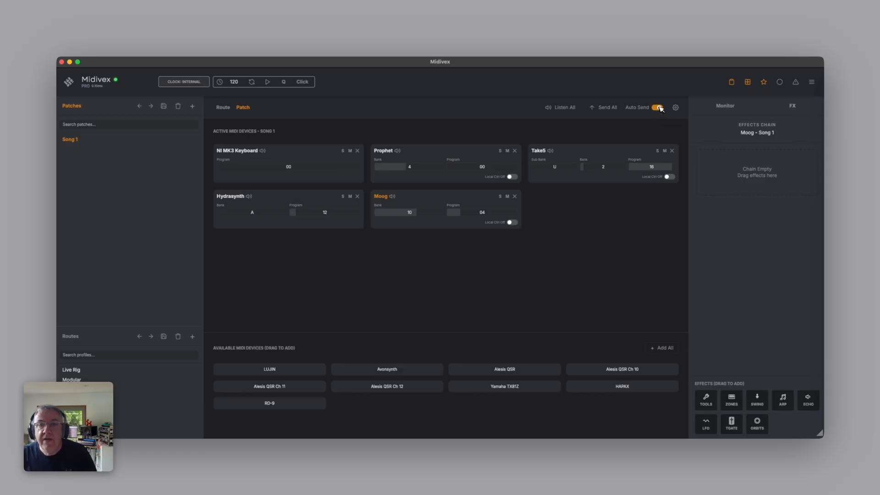
{"action": "left_click", "coordinate": [563, 109]}
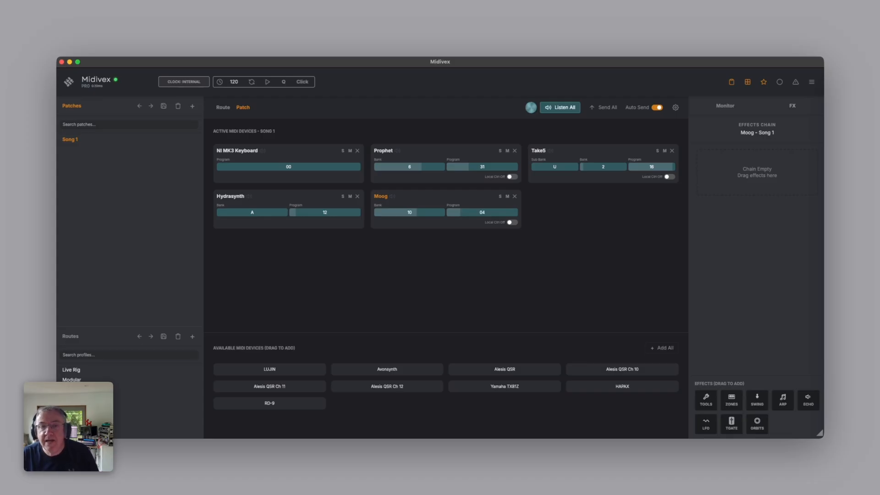
- Solo the Prophet and turn on its Local Ctrl Off option
{"action": "left_click", "coordinate": [500, 151]}
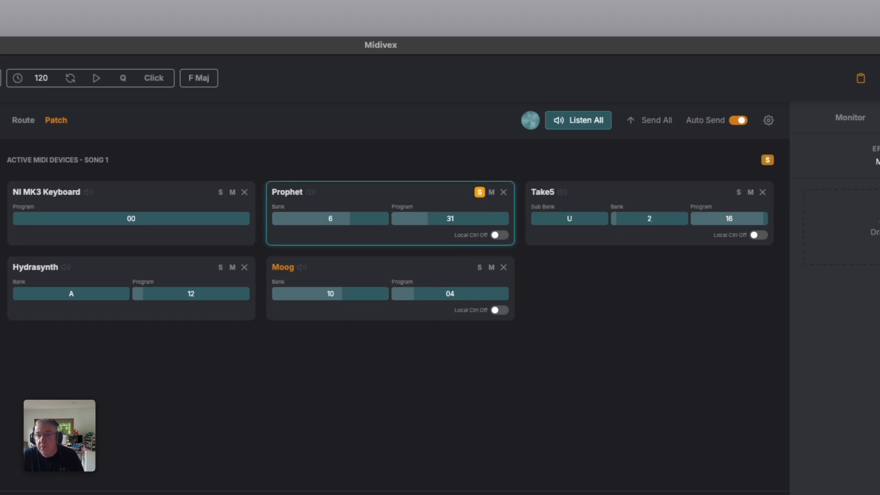
{"action": "left_click", "coordinate": [499, 235]}
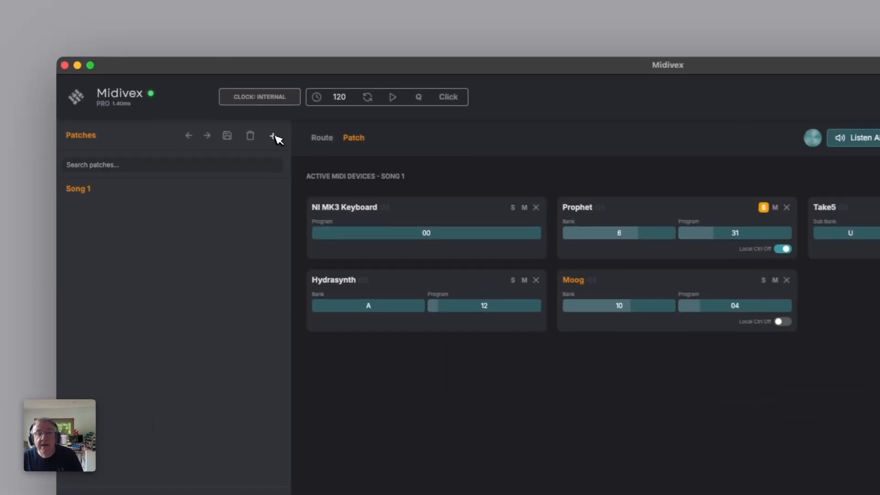
- Add two empty patches after Song 1 and reselect Song 1 to recall its devices
{"action": "left_click", "coordinate": [192, 106]}
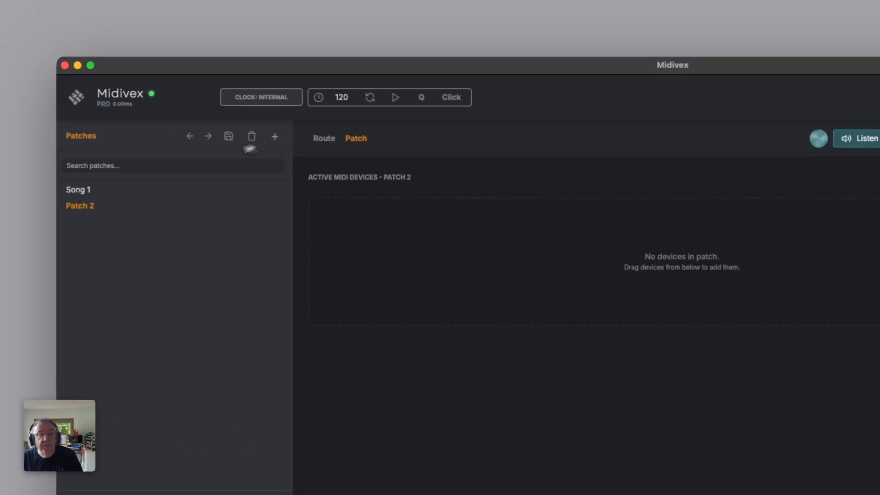
{"action": "left_click", "coordinate": [278, 138]}
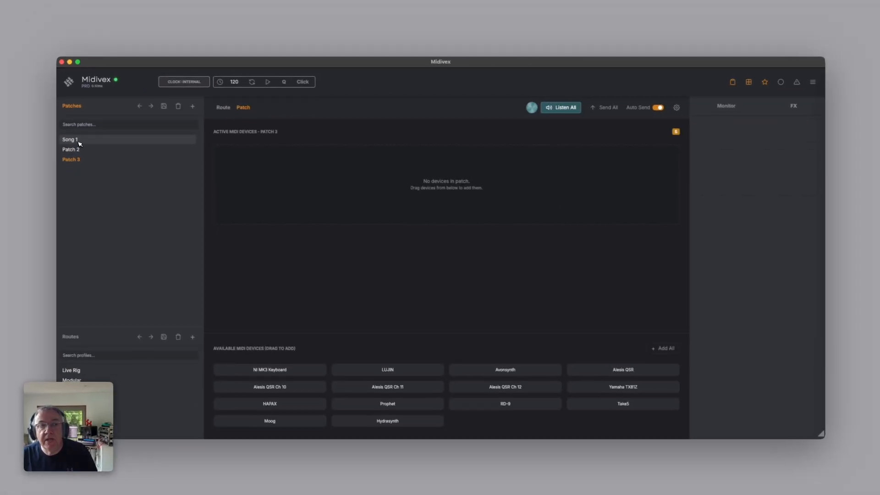
{"action": "left_click", "coordinate": [70, 139]}
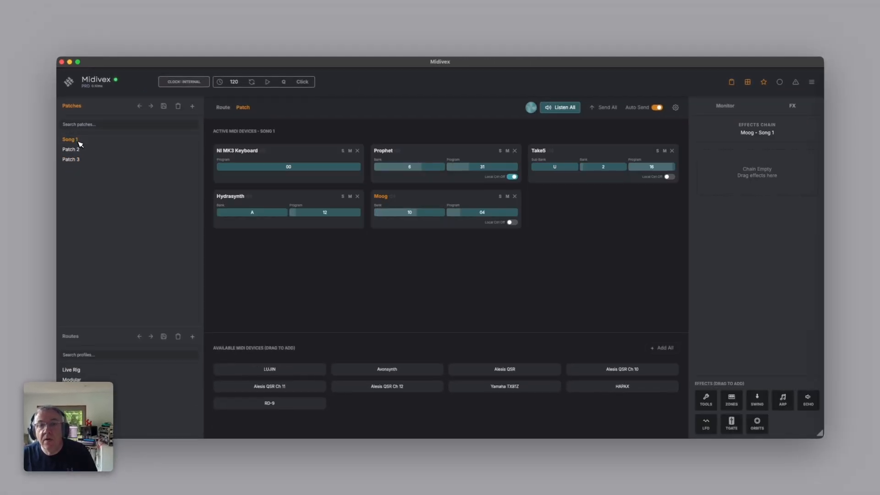